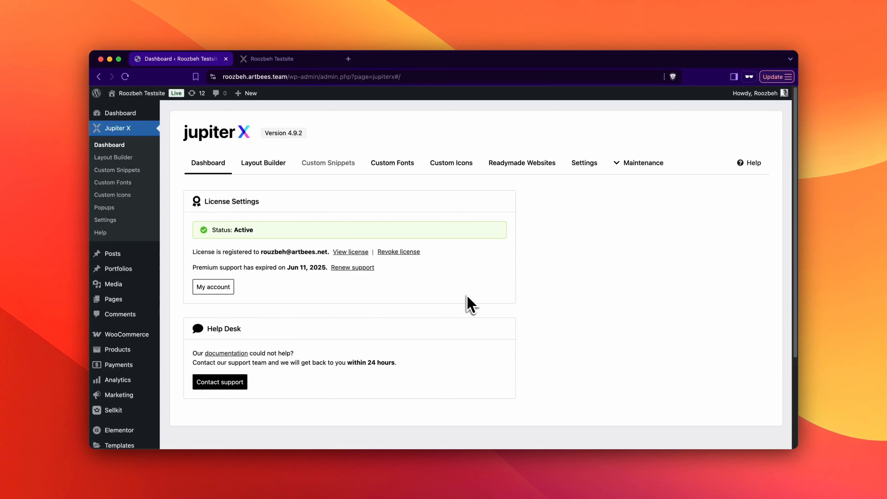
# Create a new Archive template named "Search result" in the Jupiter X Layout Builder and dismiss the block library.
pyautogui.click(279, 171)
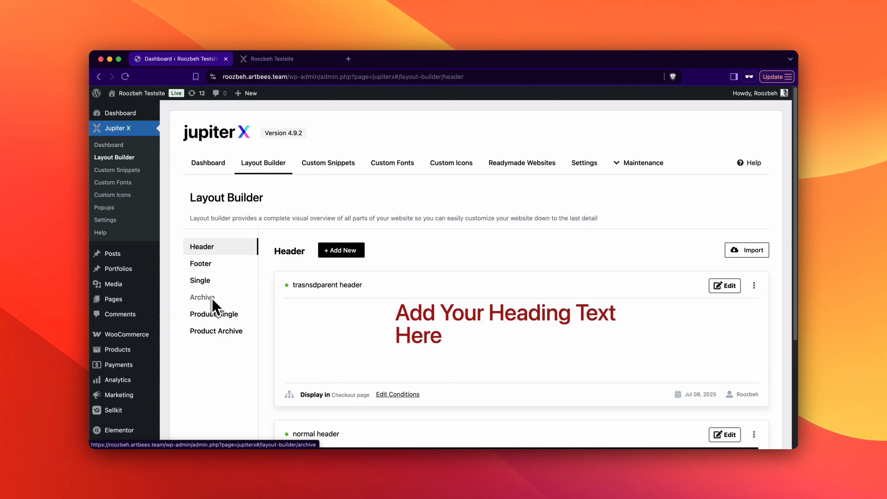
pyautogui.click(212, 298)
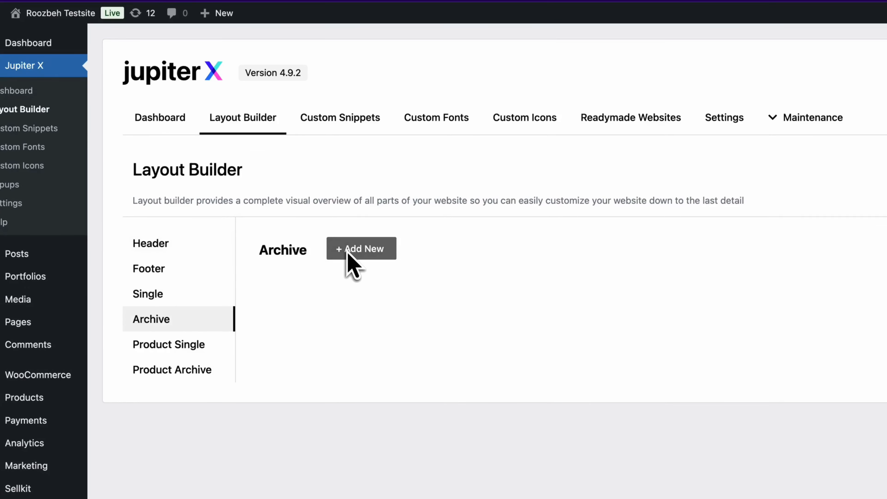
pyautogui.click(348, 255)
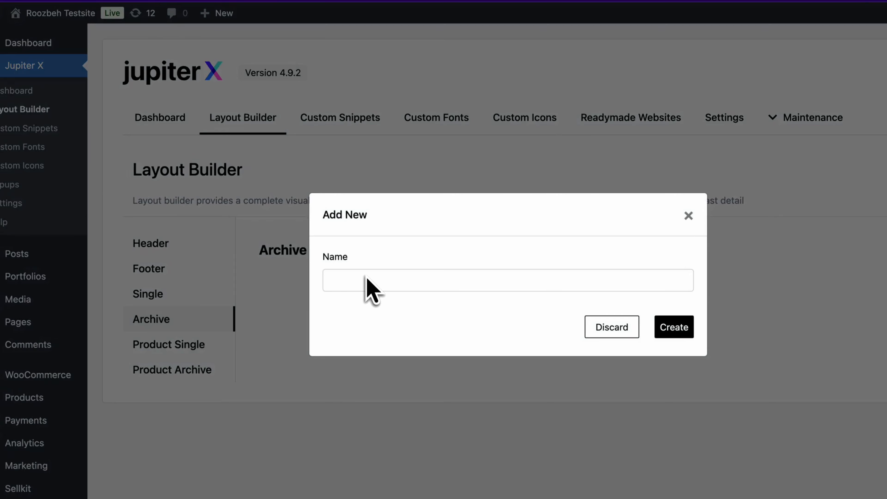
pyautogui.click(367, 277)
pyautogui.write('Search ')
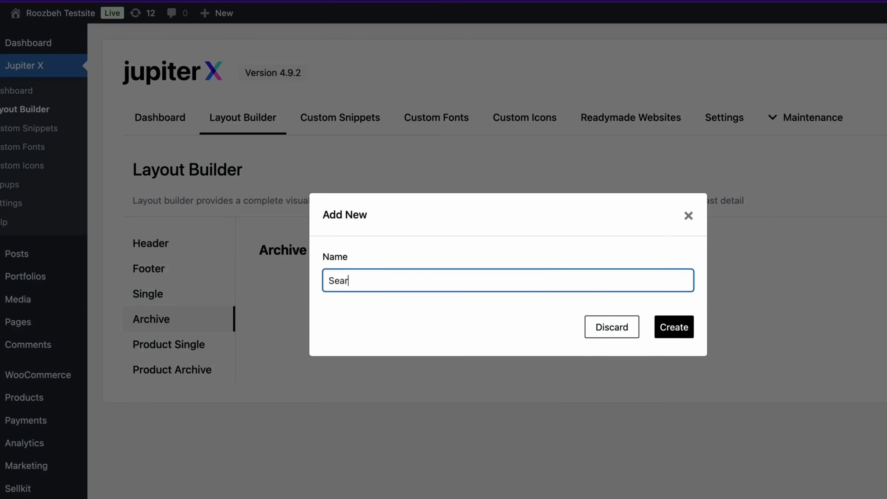
pyautogui.write('result')
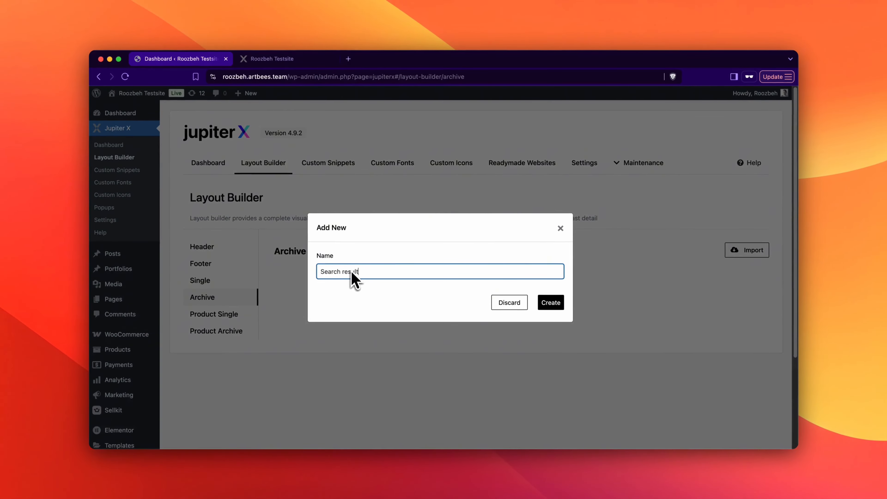
pyautogui.click(551, 303)
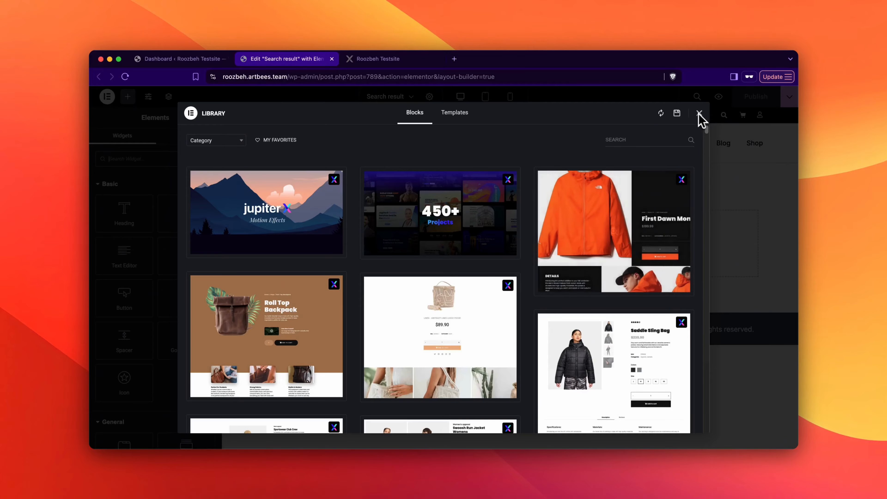
pyautogui.click(698, 114)
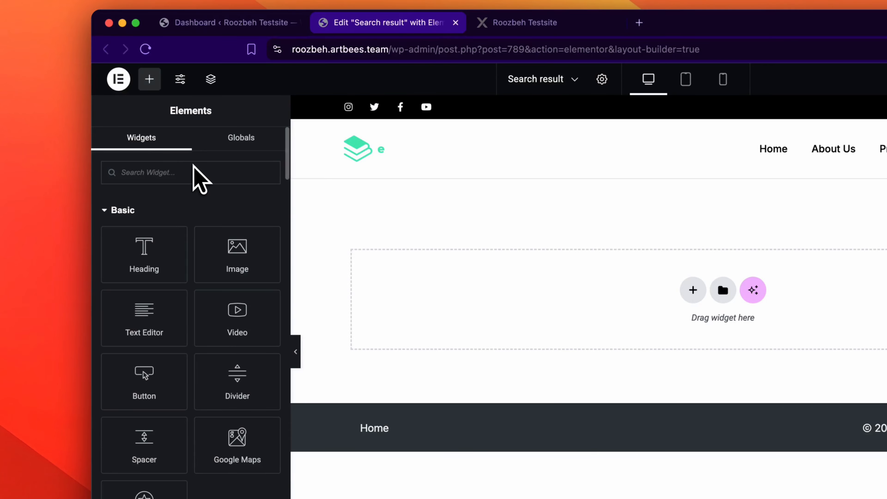
# Find the Archive Title widget and add it to the empty template canvas.
pyautogui.click(193, 167)
pyautogui.write('archive')
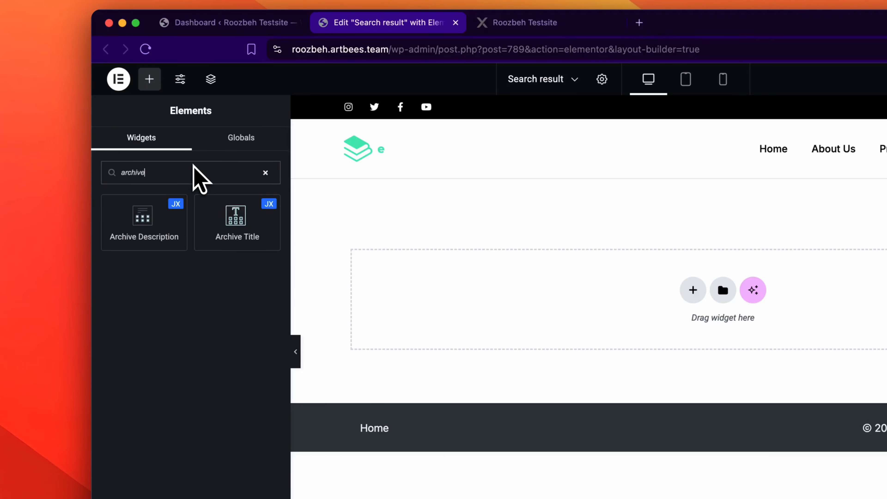
pyautogui.moveTo(266, 242); pyautogui.dragTo(531, 286)
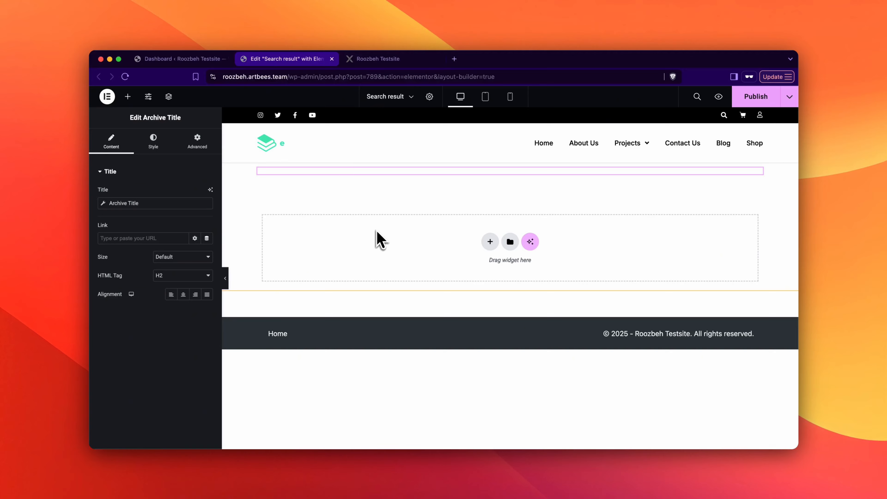
# Find the Advanced Posts widget and place it in the template with the archive title.
pyautogui.click(128, 96)
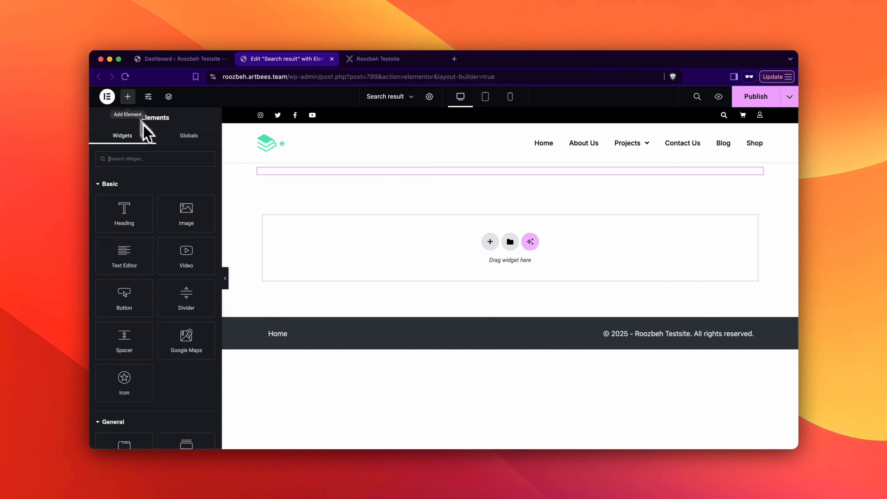
pyautogui.write('advanc')
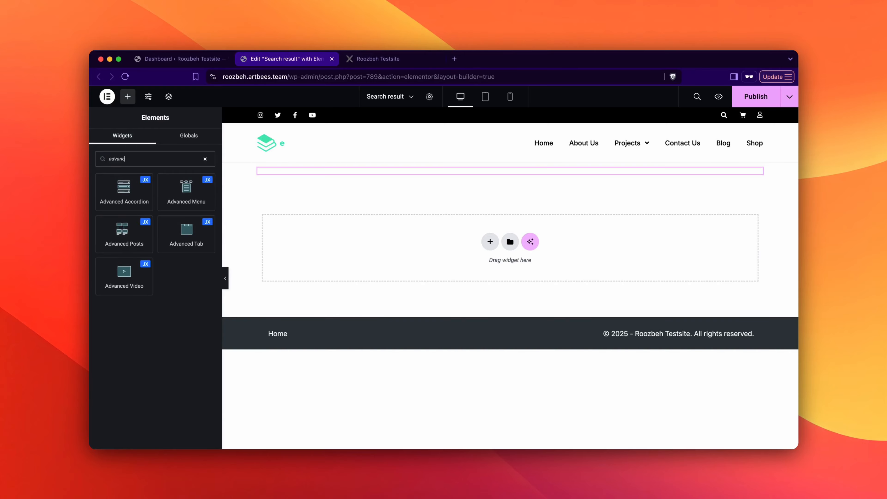
pyautogui.moveTo(136, 239); pyautogui.dragTo(365, 226)
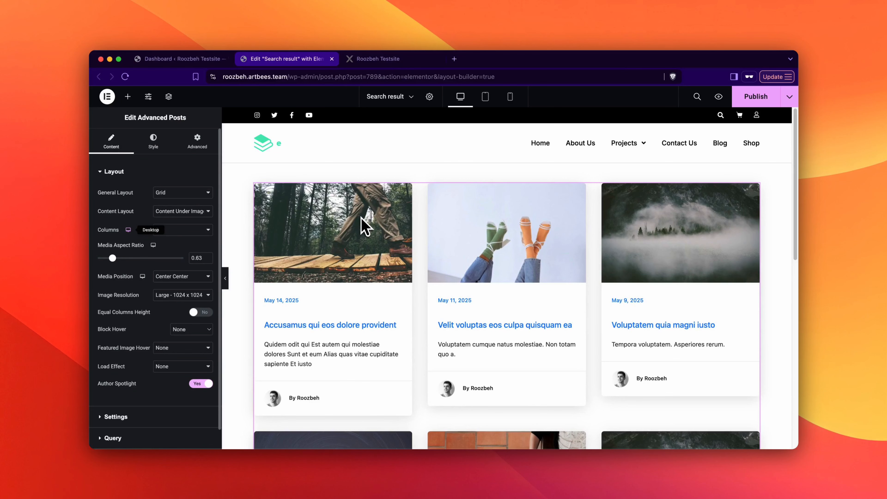
# Enable the Is Archive Template option in the query settings of the Advanced Posts widget.
pyautogui.click(136, 416)
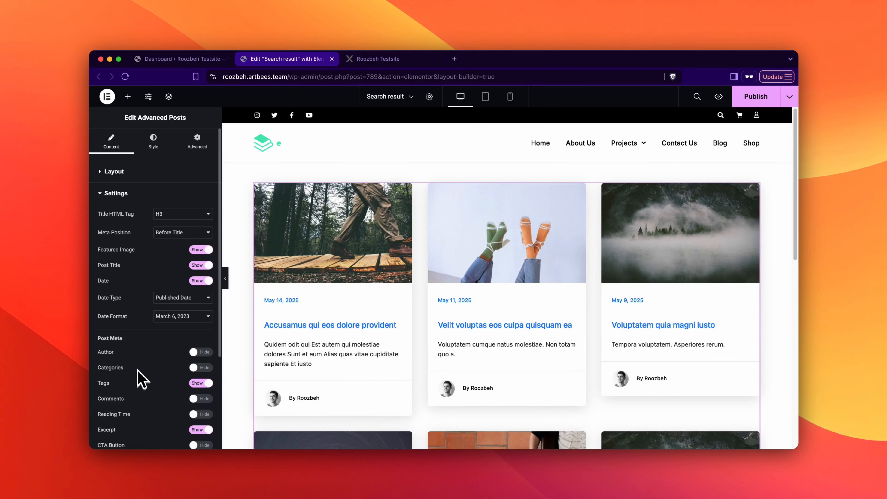
pyautogui.scroll(-5, 141, 379)
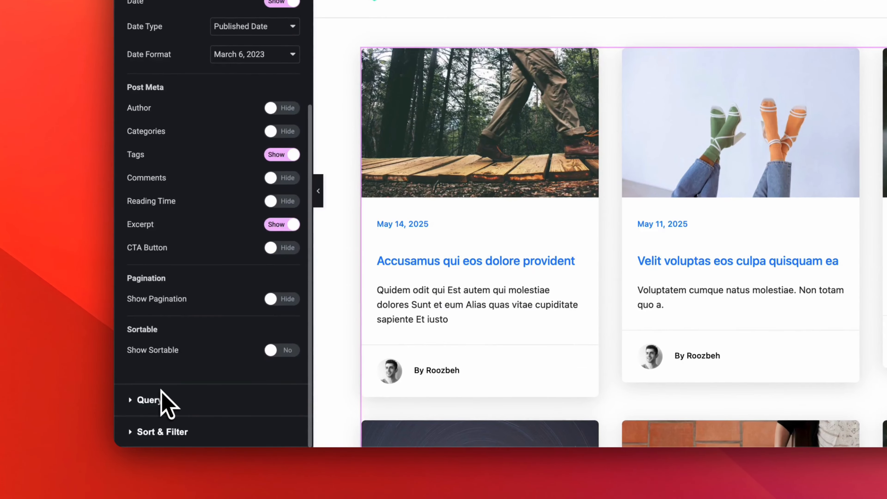
pyautogui.click(161, 389)
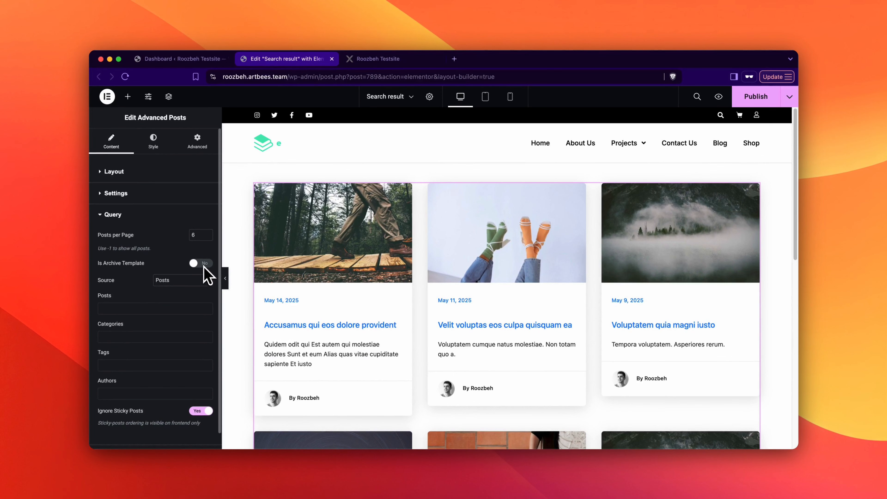
pyautogui.click(201, 264)
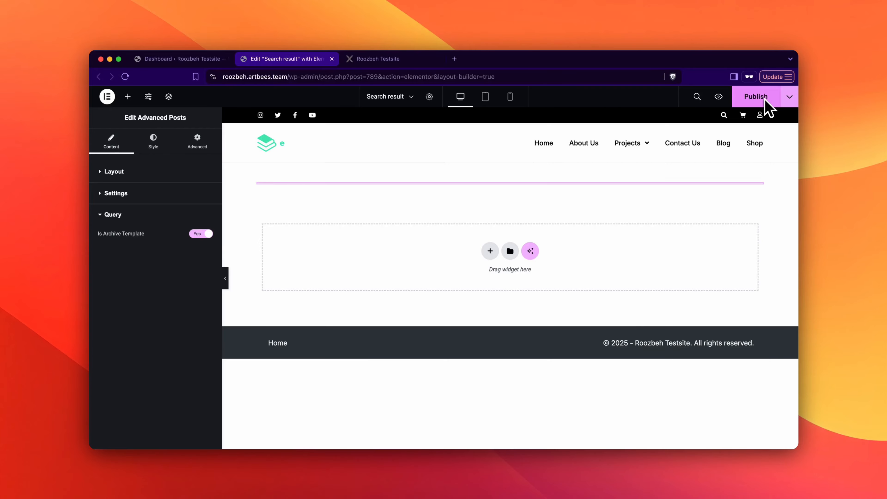
# Publish the template with a display condition that includes Archive, Search Results.
pyautogui.click(765, 100)
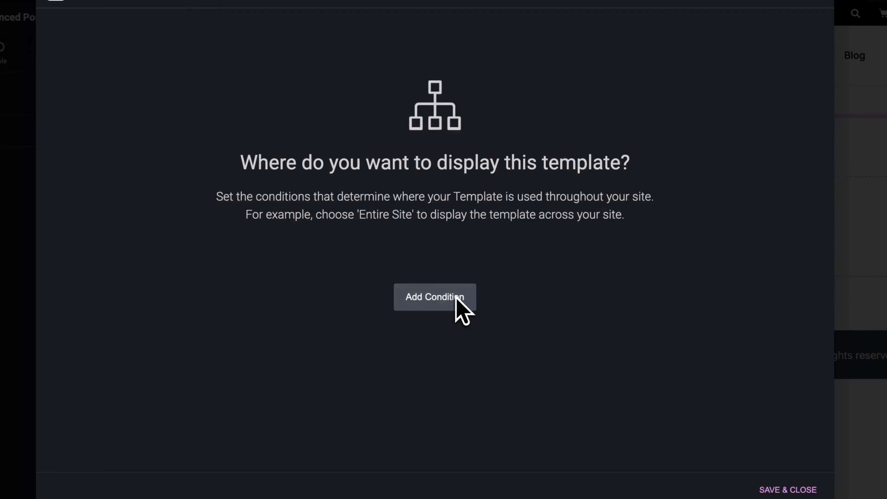
pyautogui.click(456, 297)
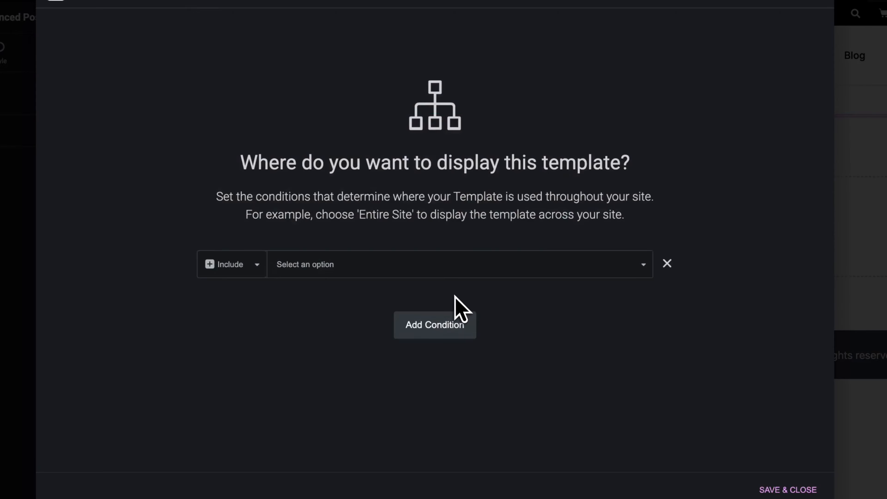
pyautogui.click(369, 266)
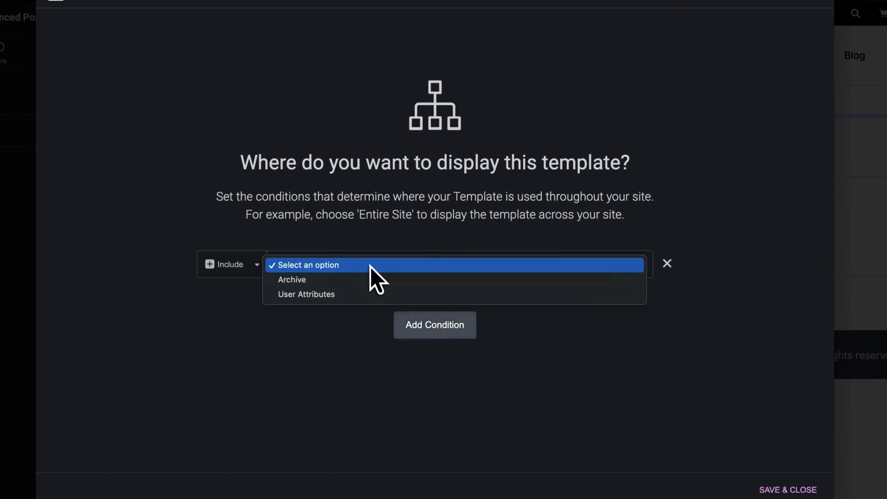
pyautogui.click(363, 281)
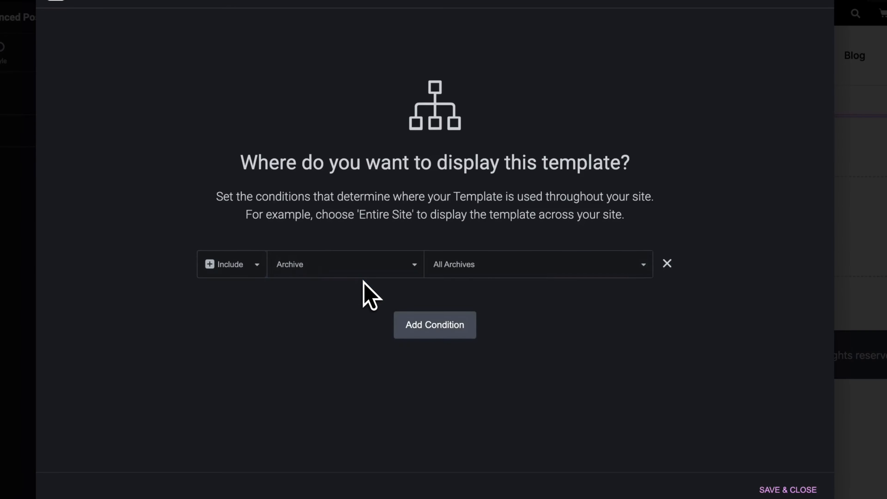
pyautogui.click(476, 264)
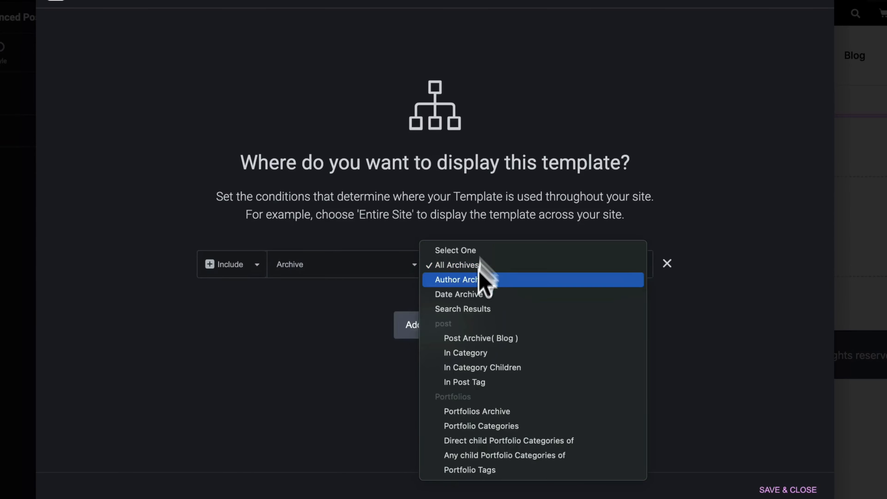
pyautogui.click(479, 309)
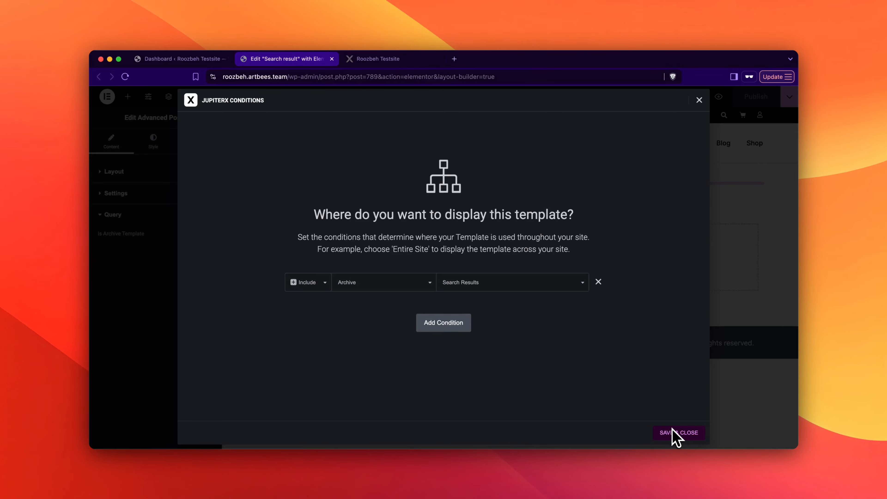
# Search the live site for "velit" and look through the search results page.
pyautogui.click(394, 60)
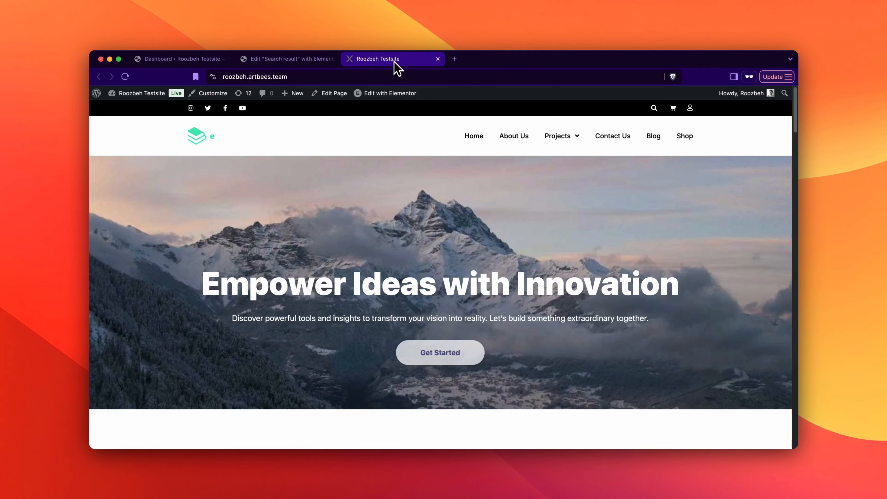
pyautogui.click(654, 111)
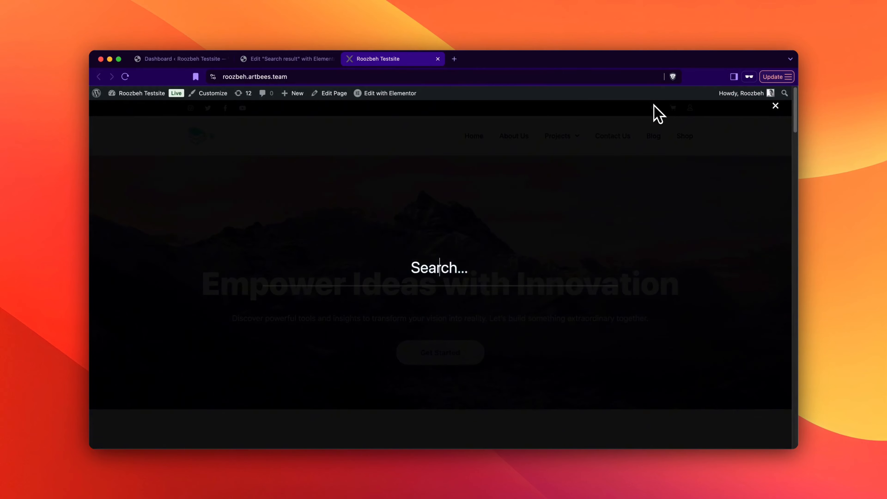
pyautogui.write('velit')
pyautogui.press('Return')
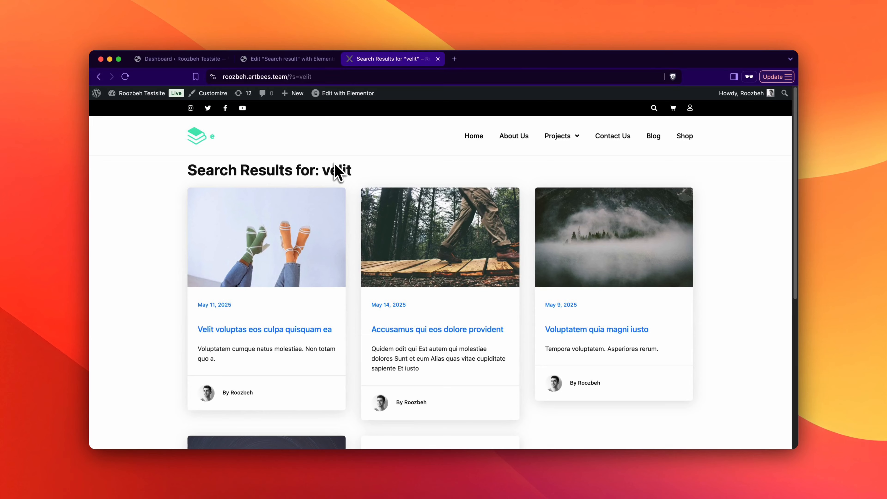
pyautogui.scroll(-5, 333, 182)
pyautogui.scroll(-2, 335, 197)
pyautogui.scroll(8, 335, 196)
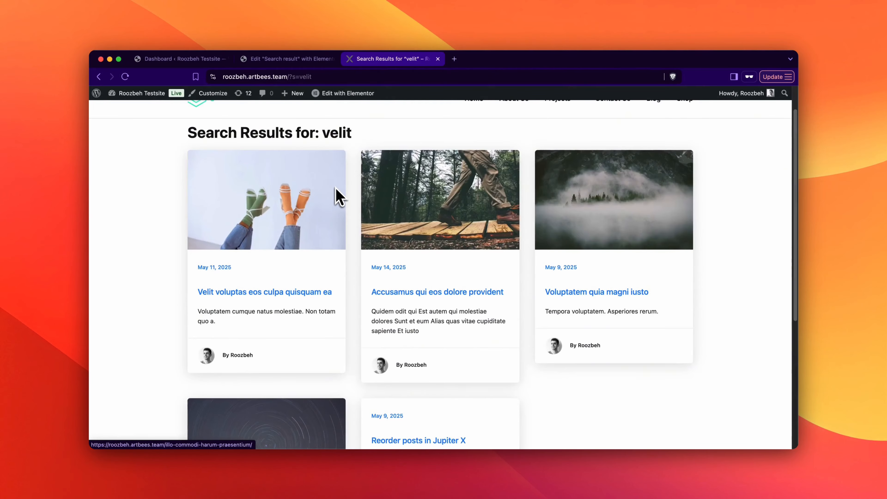